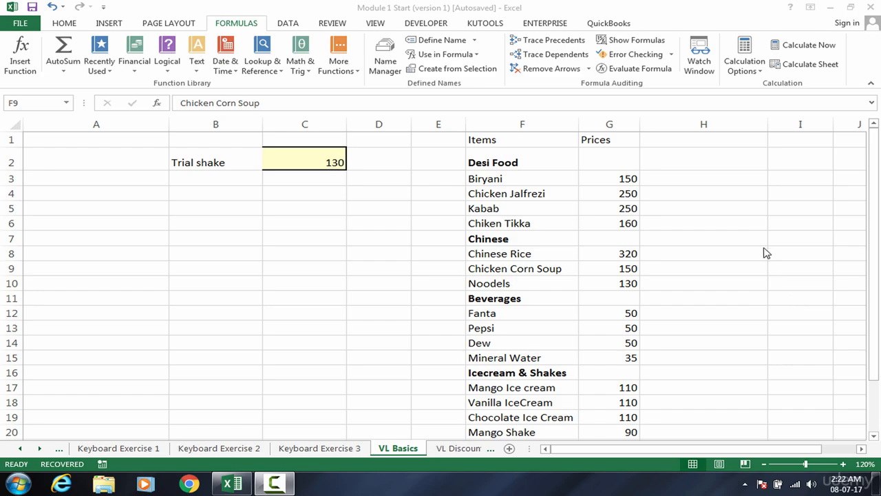
Replace the lookup item in cell B2 with Dew
click(527, 207)
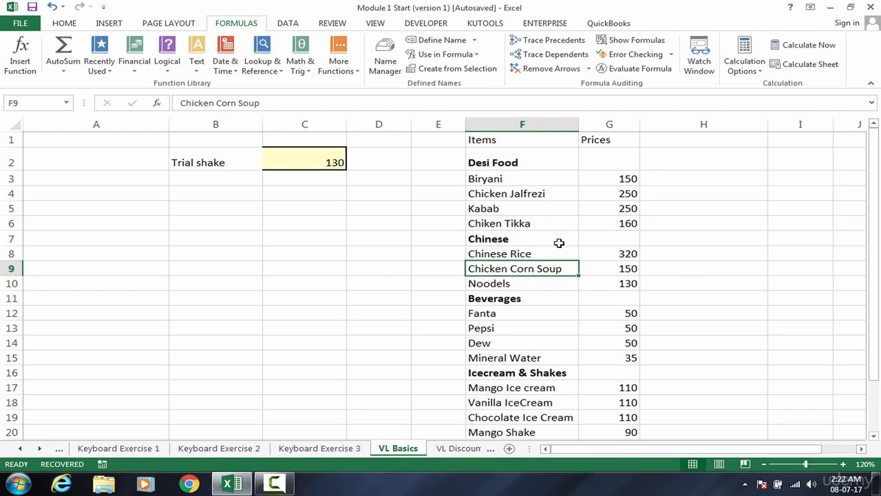
click(499, 208)
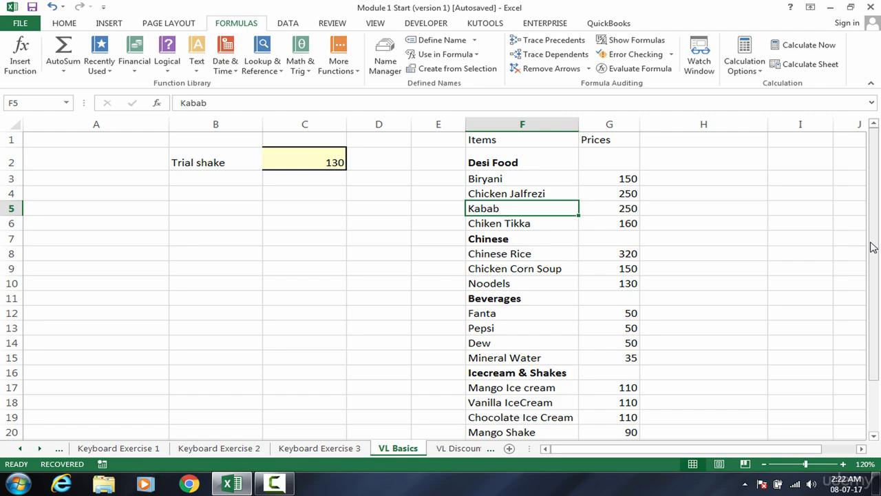
click(197, 162)
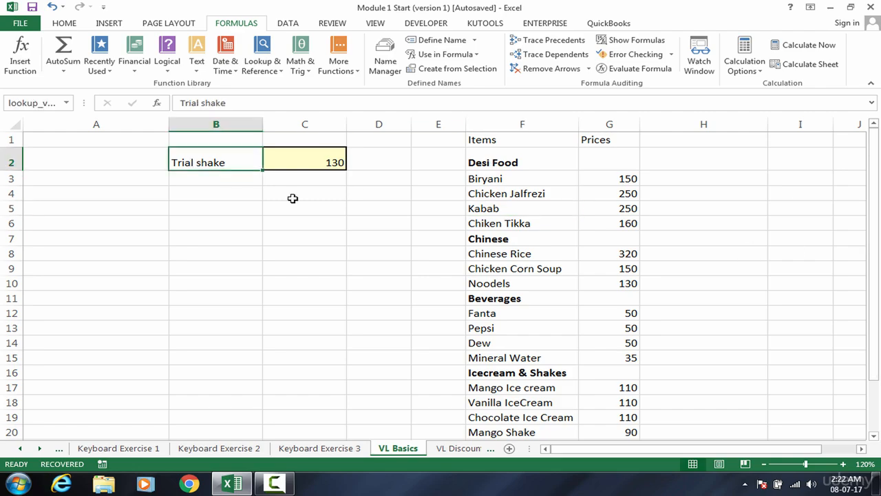
text(Dew)
key(Return)
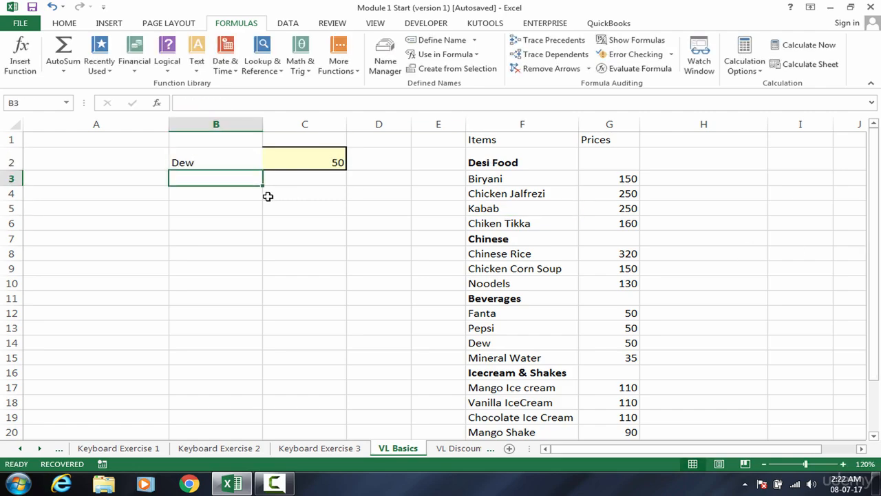
Examine the VLOOKUP formula in C2, its lookup cell B2 and the list of items in column F
click(303, 158)
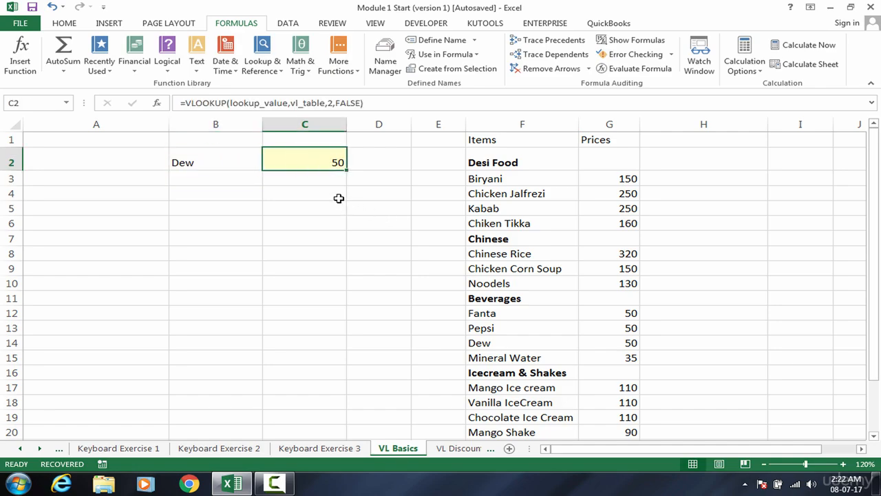
click(239, 161)
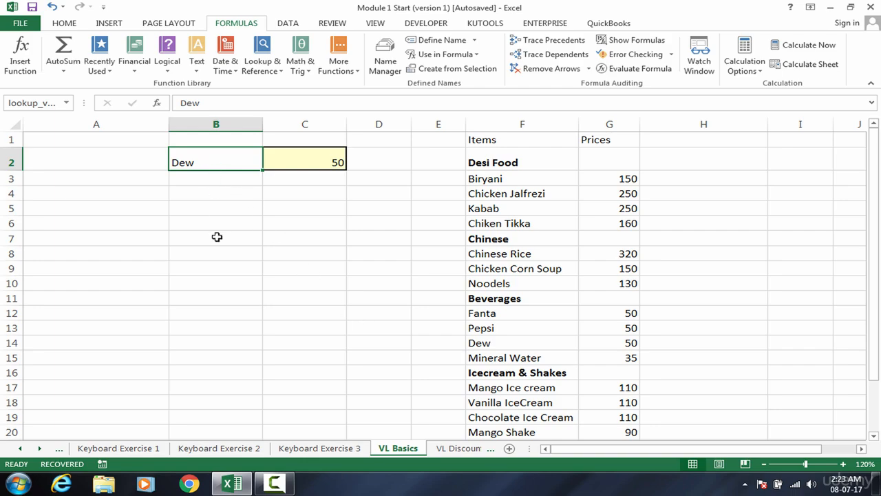
click(298, 159)
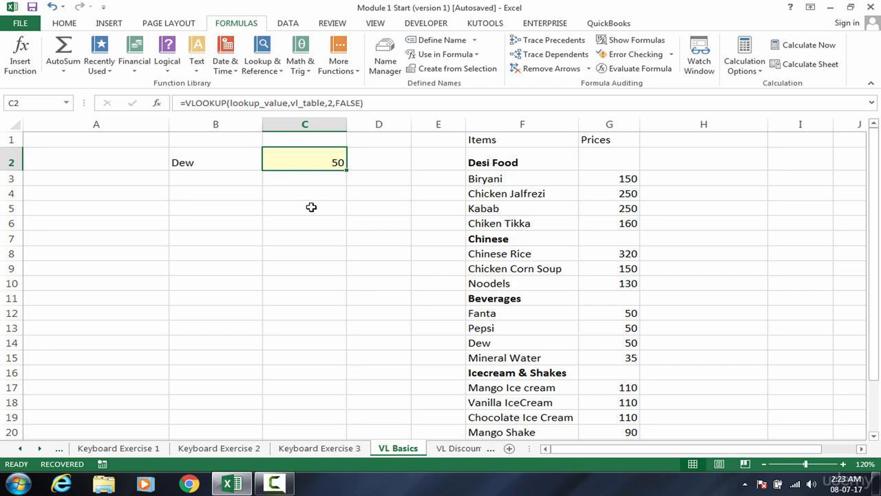
click(232, 152)
click(328, 265)
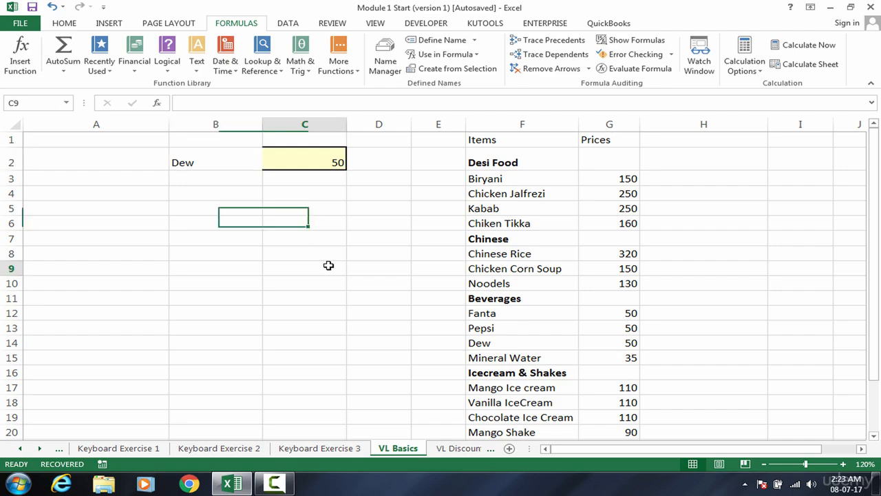
click(203, 163)
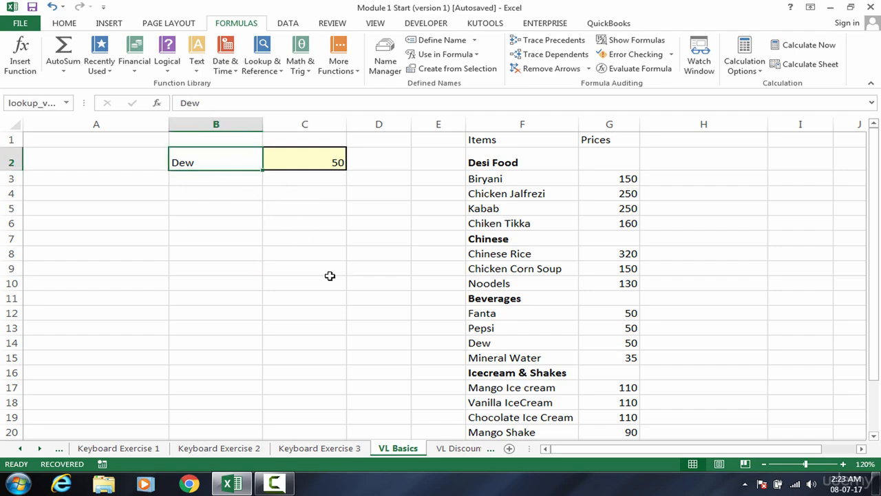
click(516, 238)
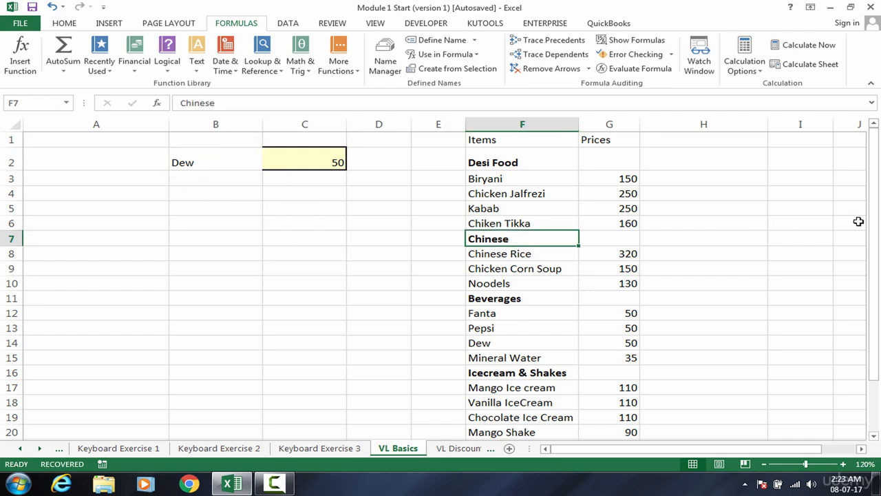
drag(878, 259, 873, 199)
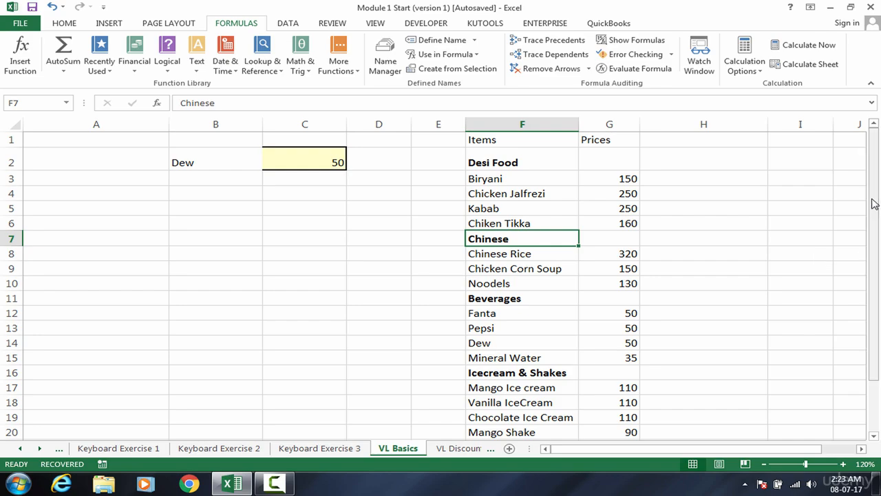
drag(538, 162, 549, 430)
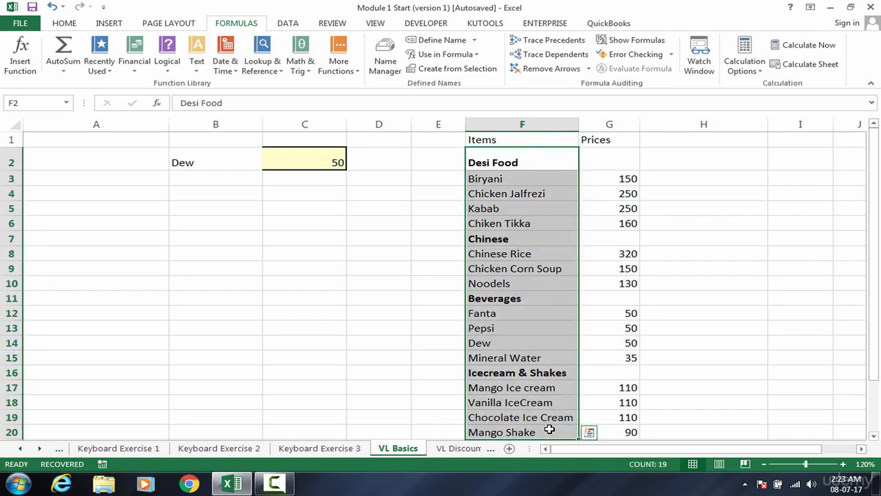
click(545, 298)
click(226, 164)
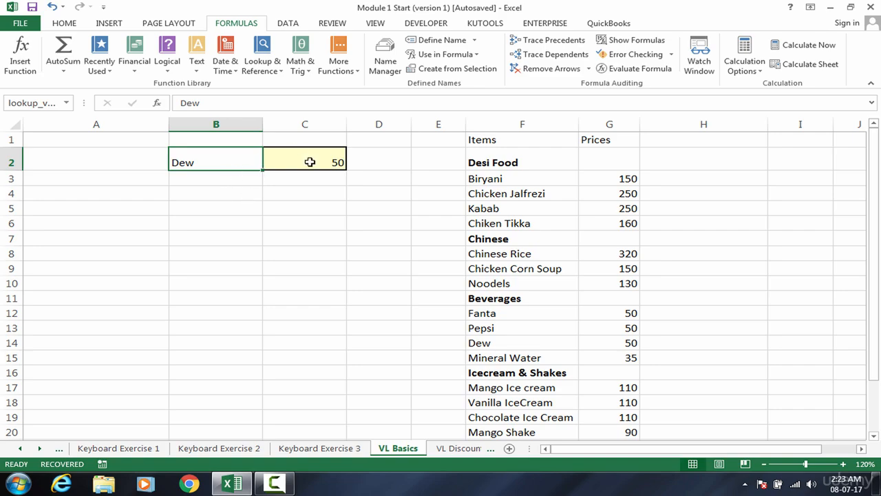
Select the named range vl_table to check which cells the lookup table covers
click(507, 161)
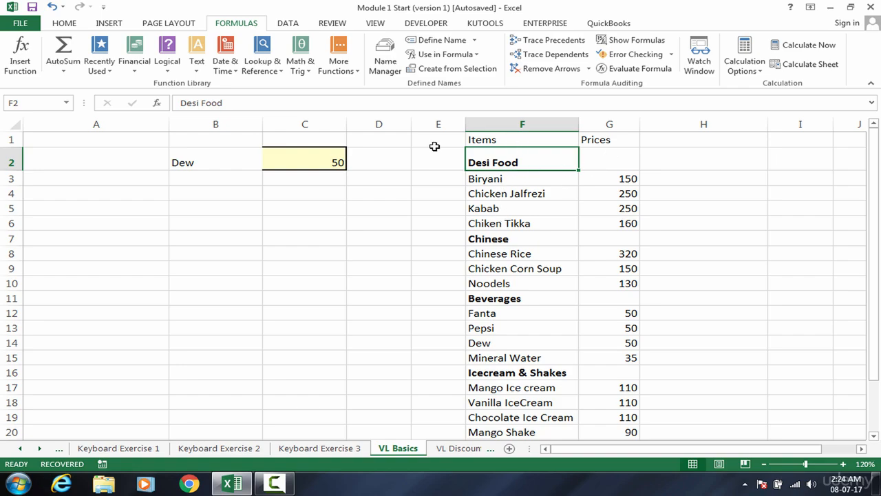
click(66, 103)
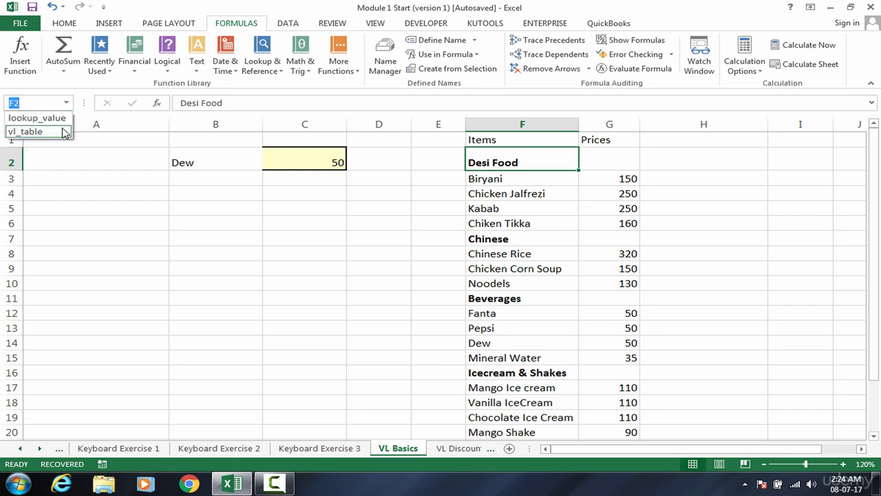
click(34, 131)
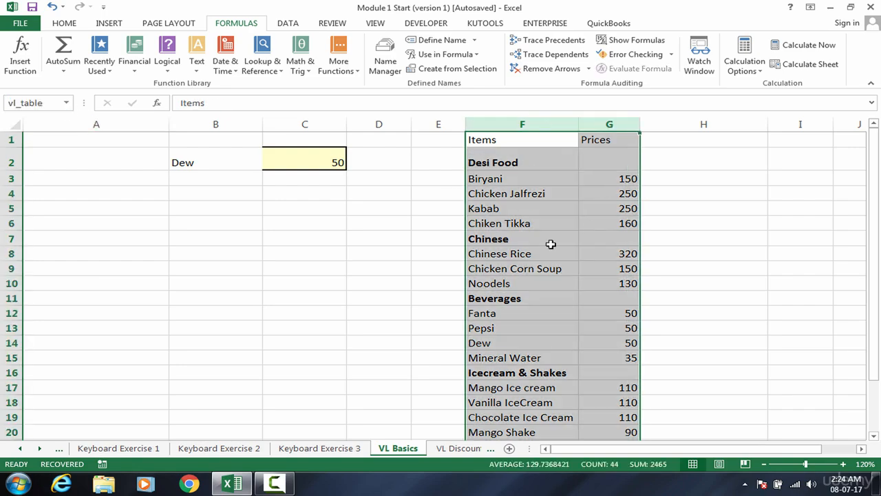
click(541, 190)
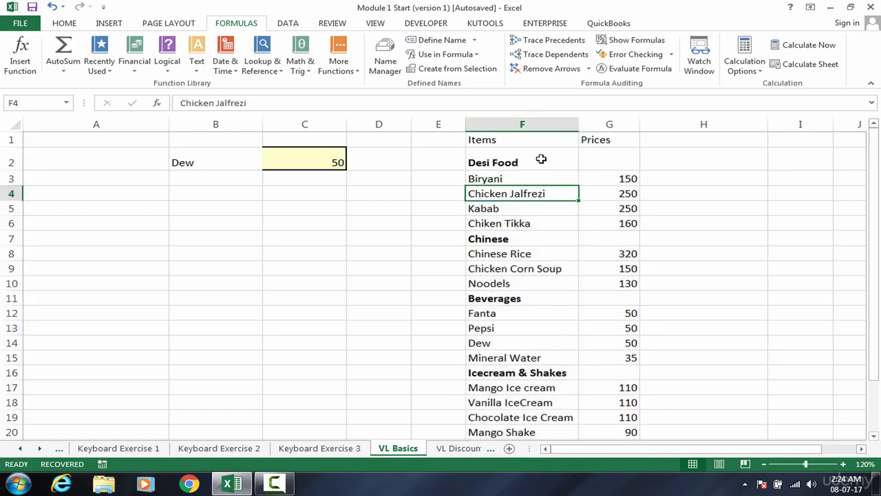
Name the whole Items column F menu and check that the name selects that column
click(521, 122)
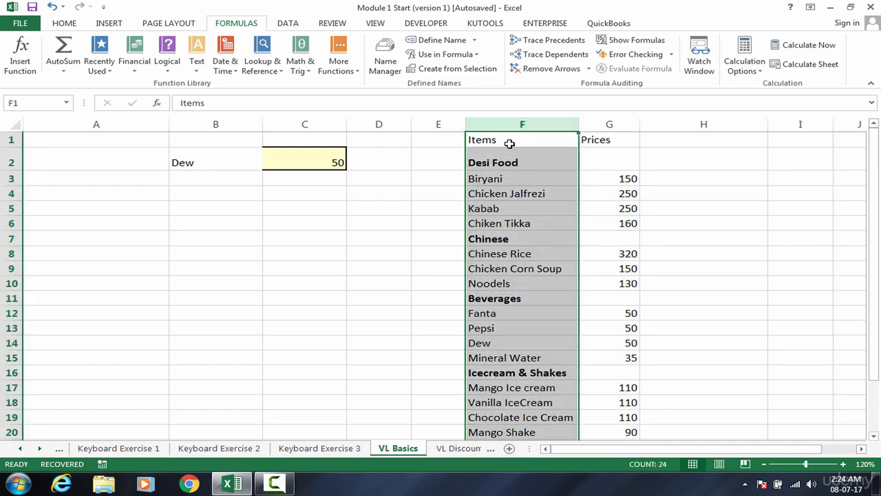
click(48, 105)
text(menu)
key(Return)
click(218, 159)
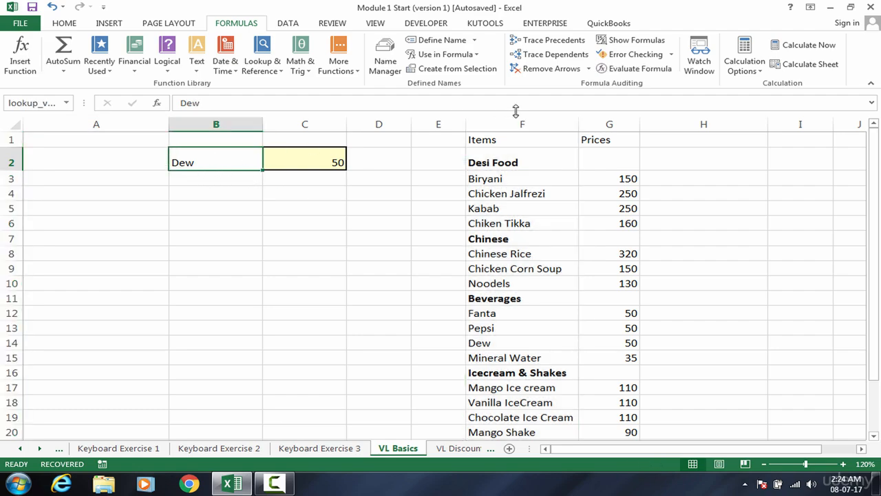
click(527, 124)
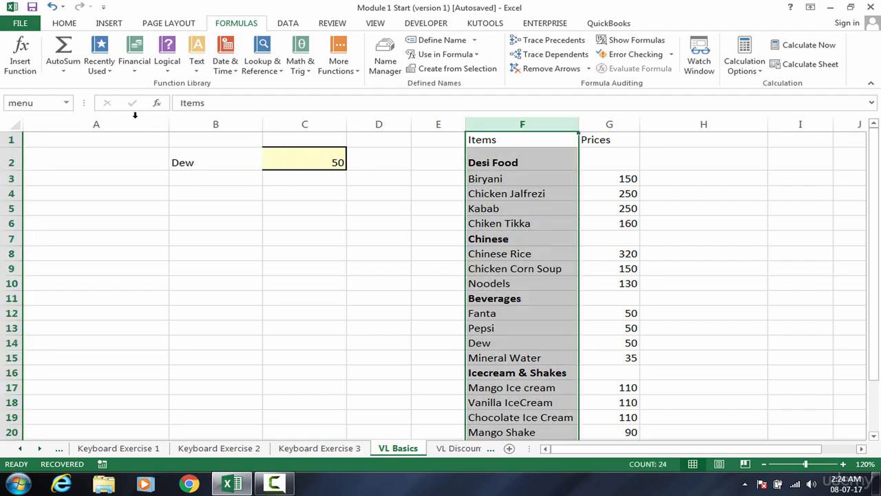
click(361, 194)
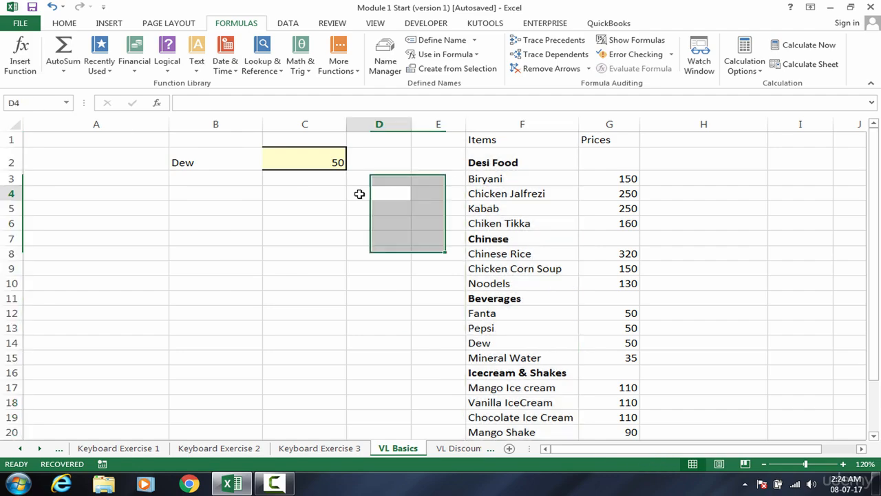
Start a data validation rule on cell B2 that allows a List, keeping the current Windows color scheme when asked
click(208, 163)
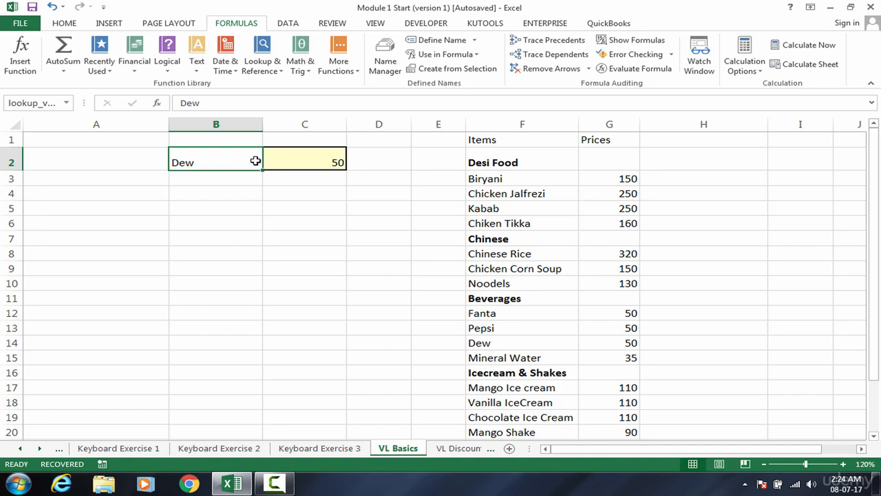
click(290, 24)
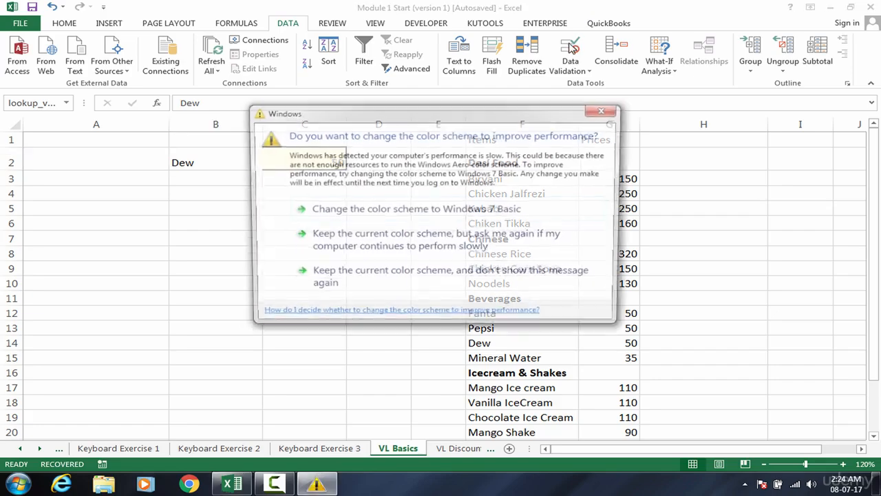
click(456, 289)
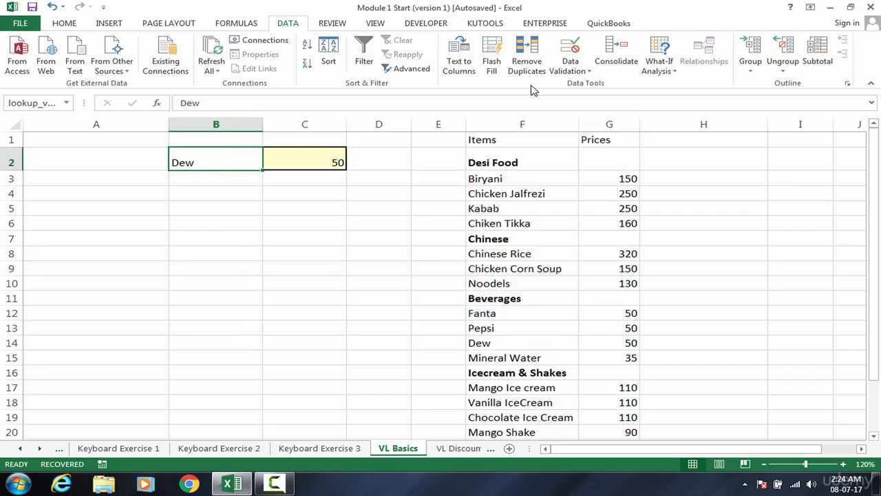
click(569, 52)
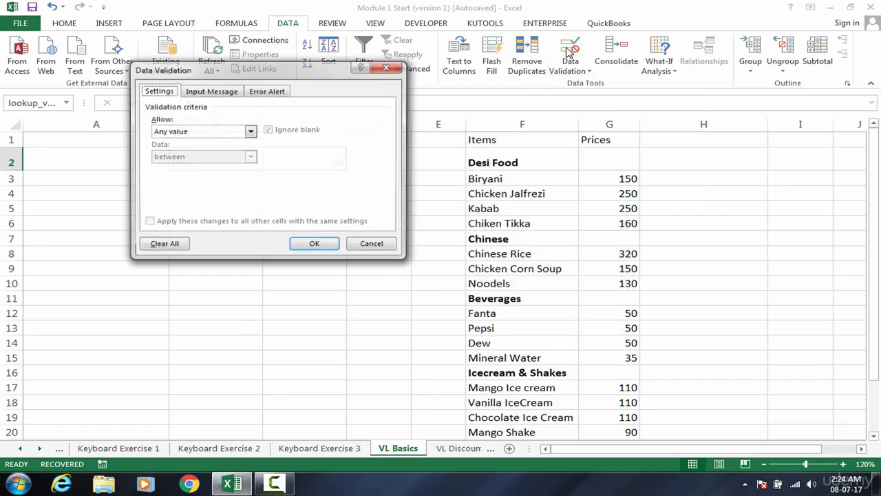
drag(285, 71, 584, 77)
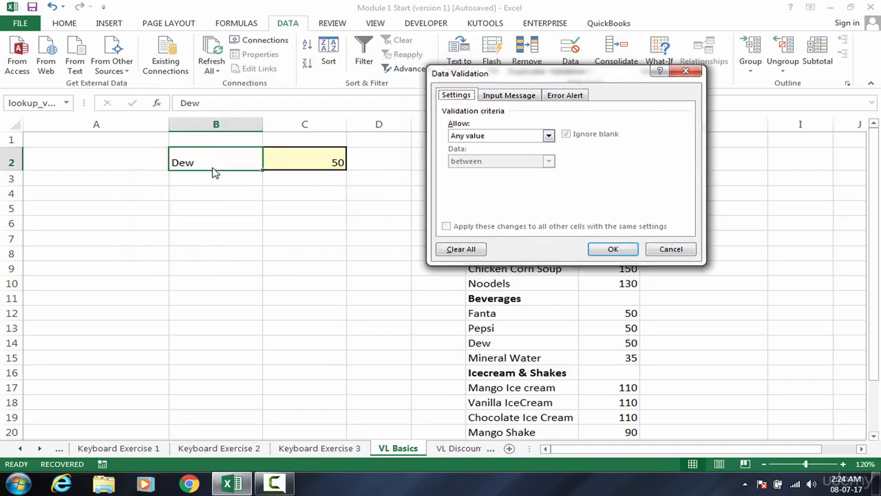
click(491, 138)
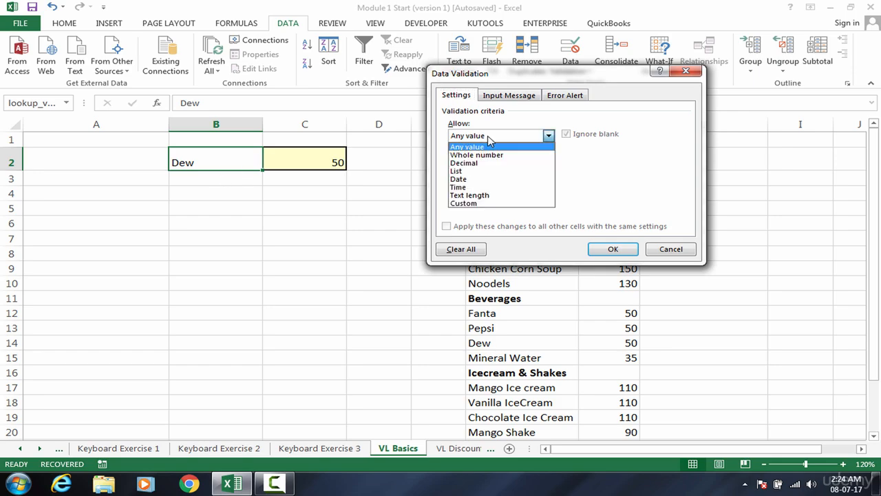
click(480, 176)
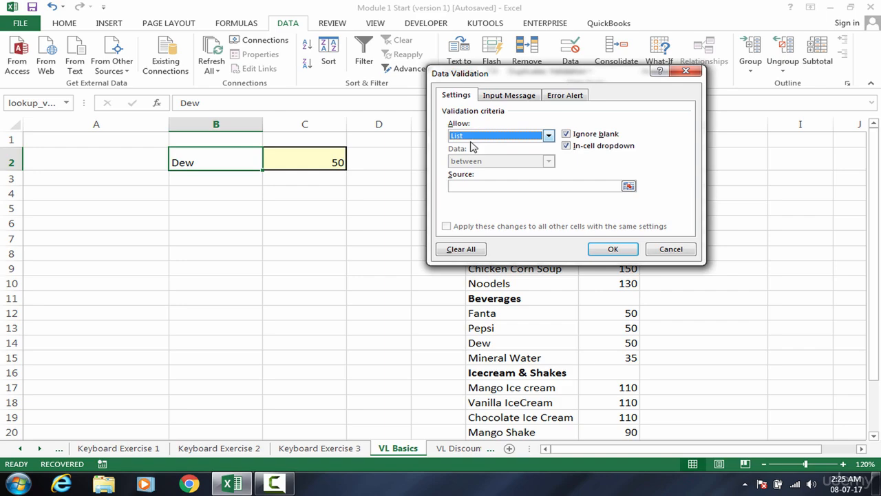
Set the list source of the validation rule to =menu and apply the rule to B2
click(466, 186)
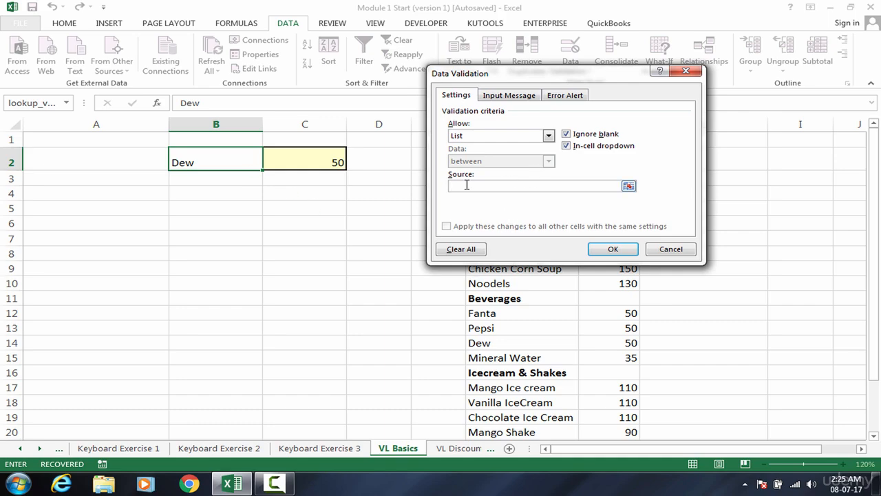
click(479, 136)
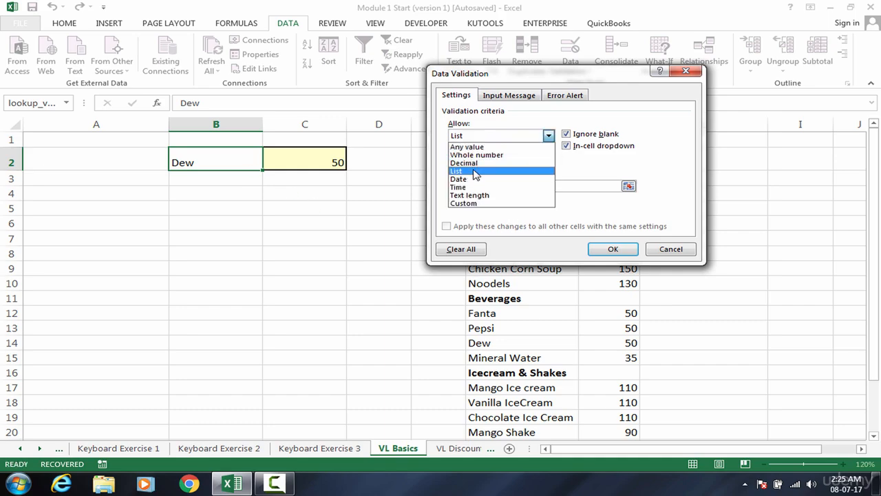
click(474, 173)
click(474, 186)
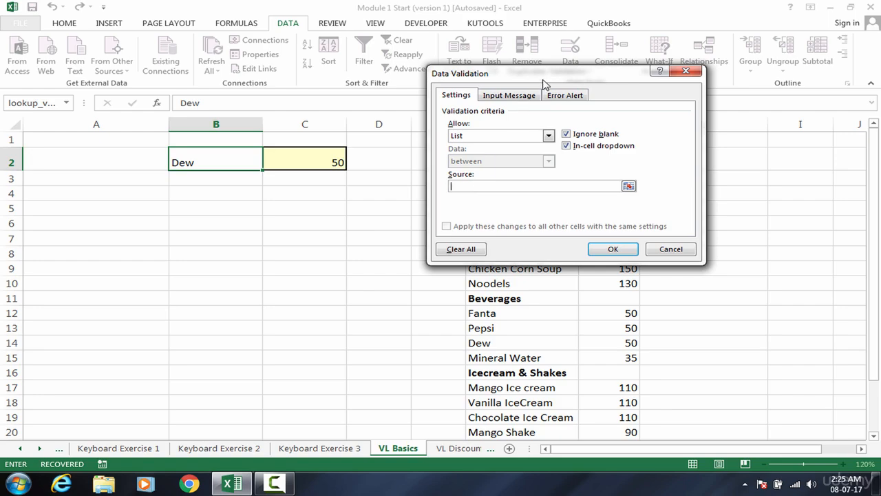
text(=menu)
click(612, 250)
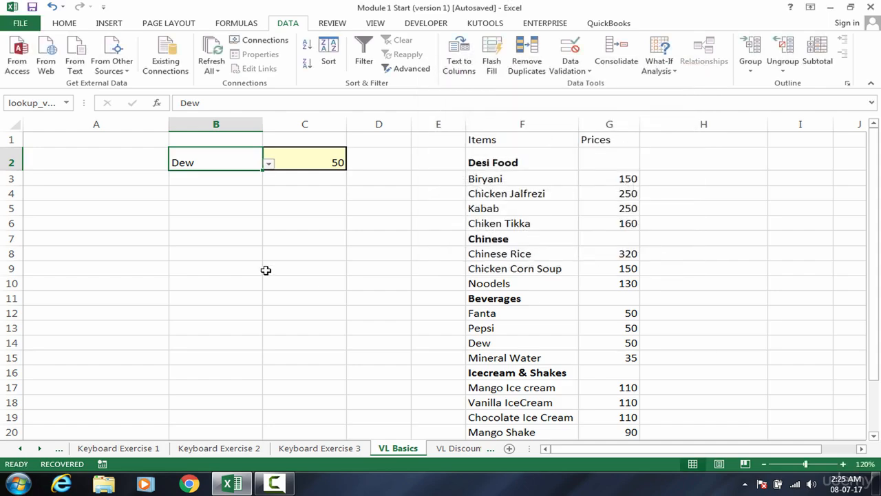
Choose Noodels from the drop-down list in cell B2
click(205, 238)
click(229, 168)
click(268, 166)
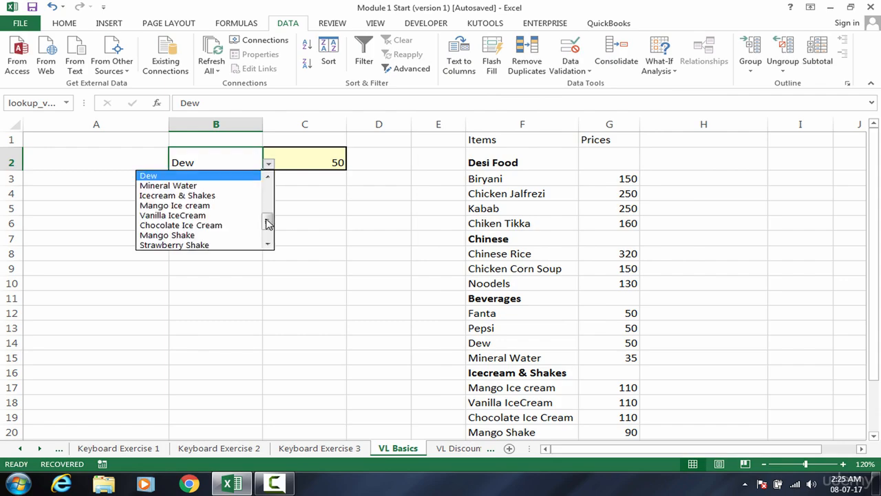
drag(268, 224, 268, 205)
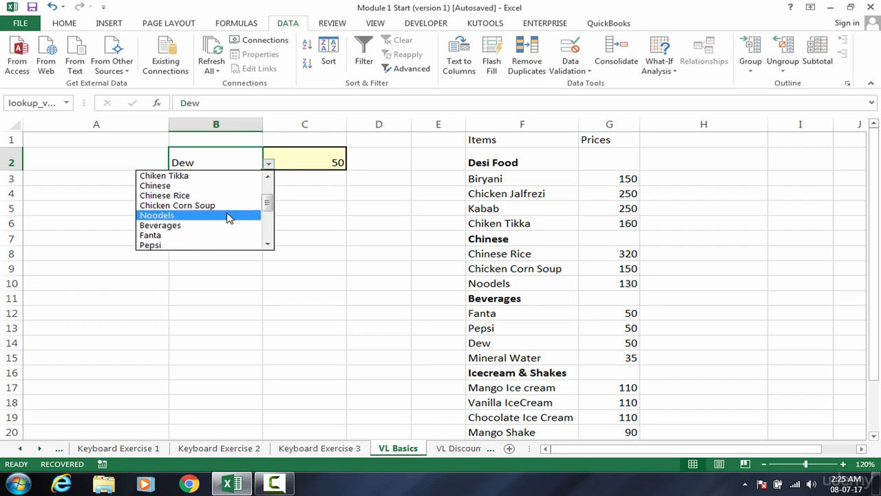
click(230, 216)
Test the drop-down in cell B2 by choosing Mineral Water, Mango Shake, Pinacolada Shake, Strawberry Shake and Kabab in turn
click(268, 164)
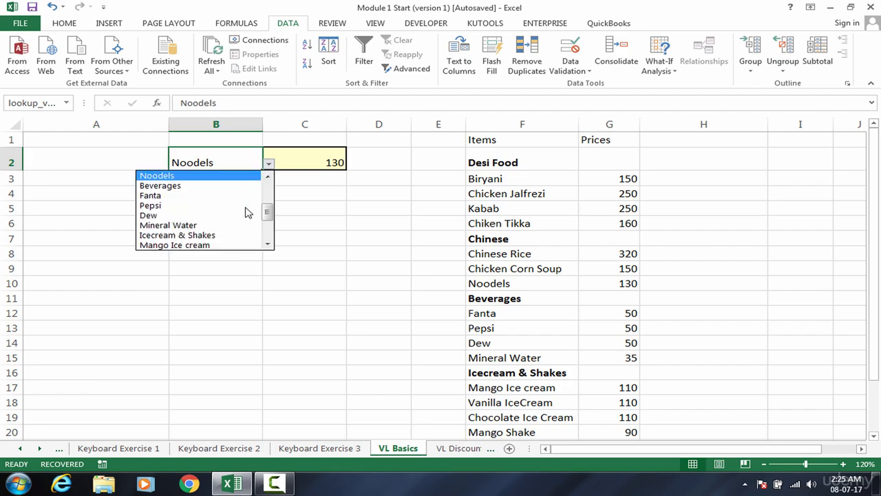
click(241, 228)
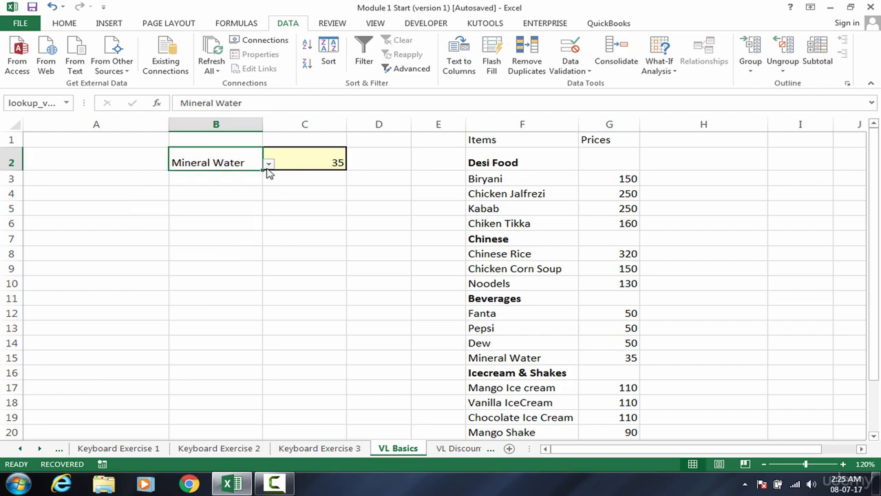
click(268, 164)
click(248, 225)
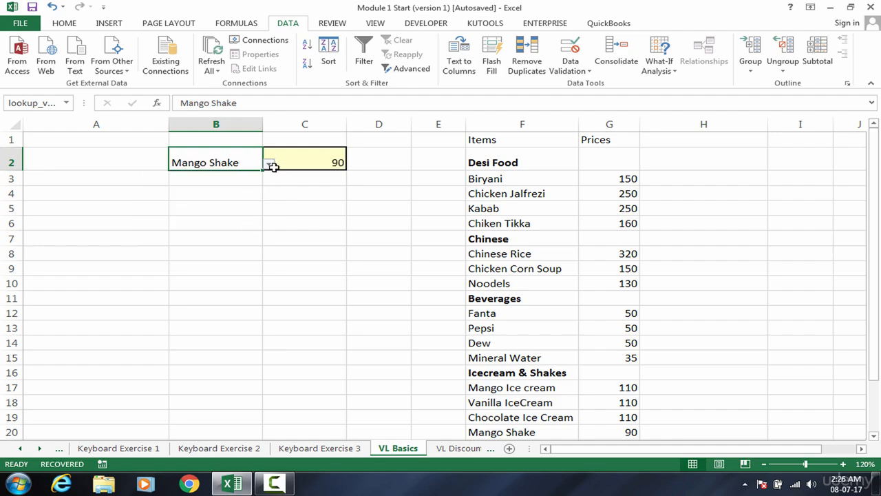
click(269, 164)
click(248, 225)
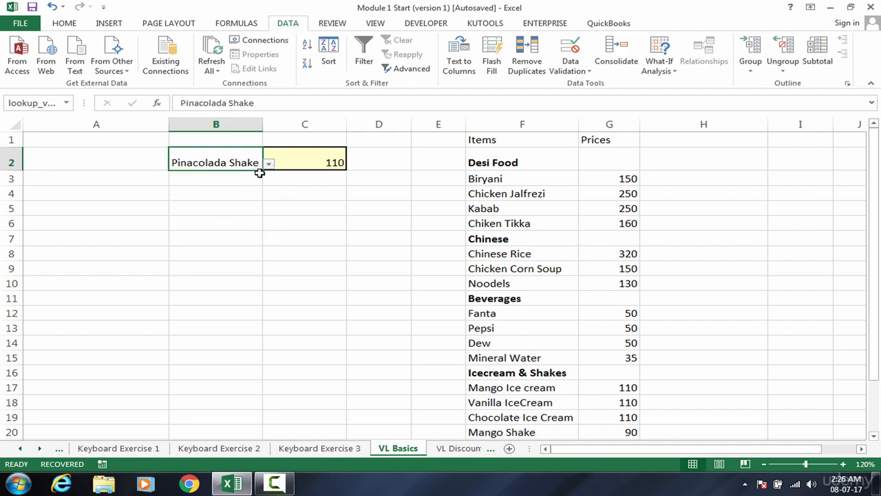
click(269, 164)
click(246, 225)
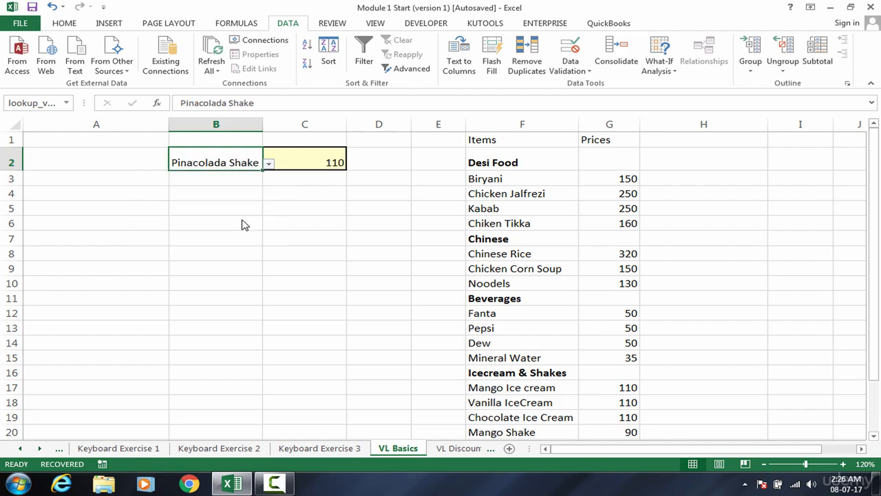
click(268, 168)
drag(266, 230, 268, 190)
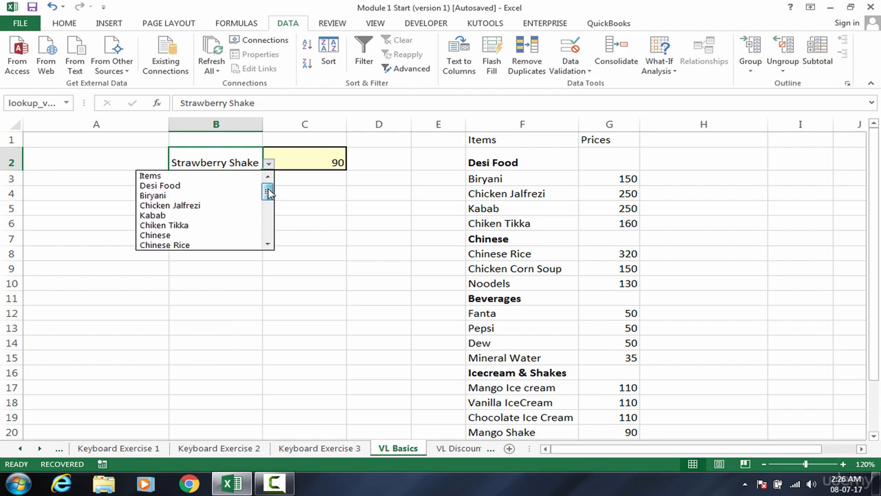
click(216, 216)
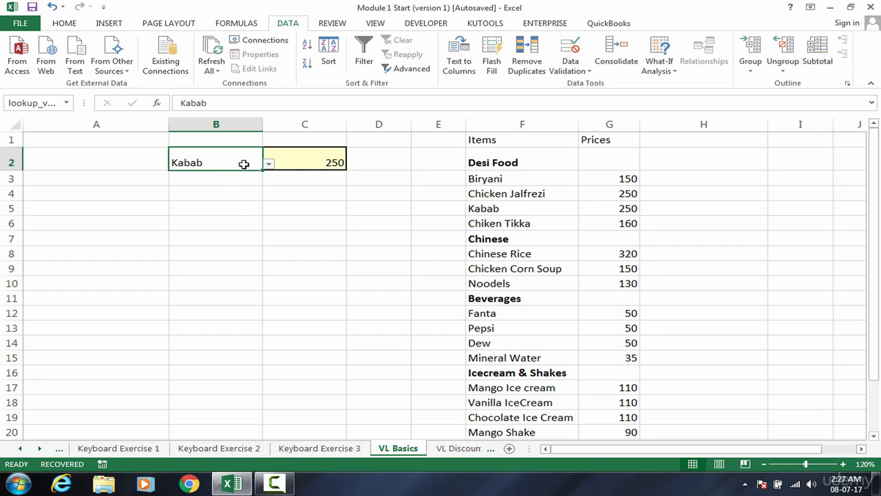
Enter the misspelled item biryaani in cell B2 to test the validation rule
text(bir)
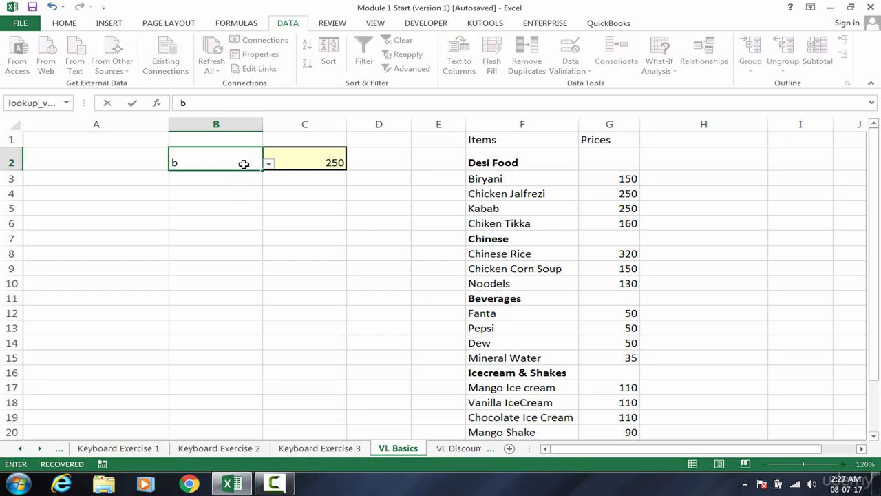
text(yaani)
key(Return)
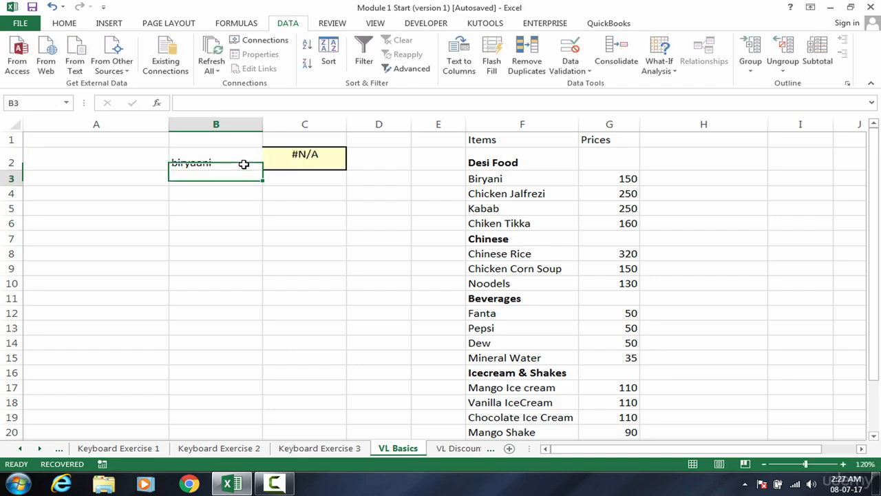
click(246, 164)
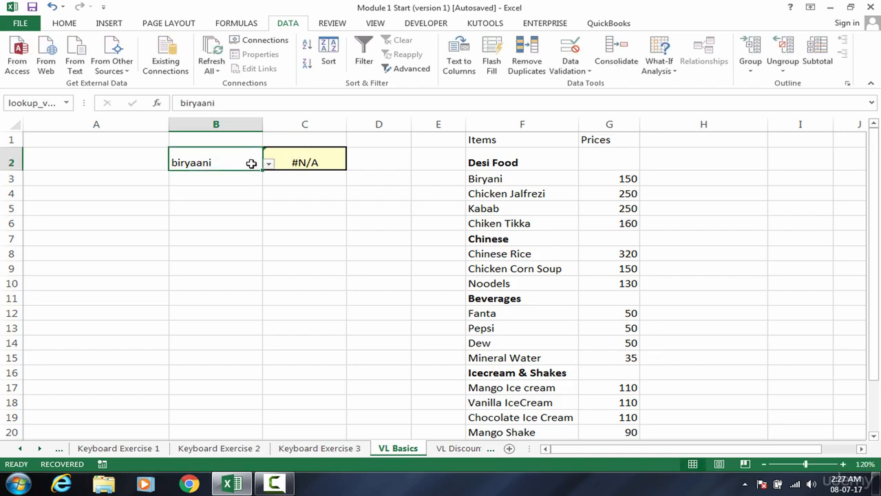
Replace the entry in cell B2 with shake as another unlisted test value
key(Page_Down)
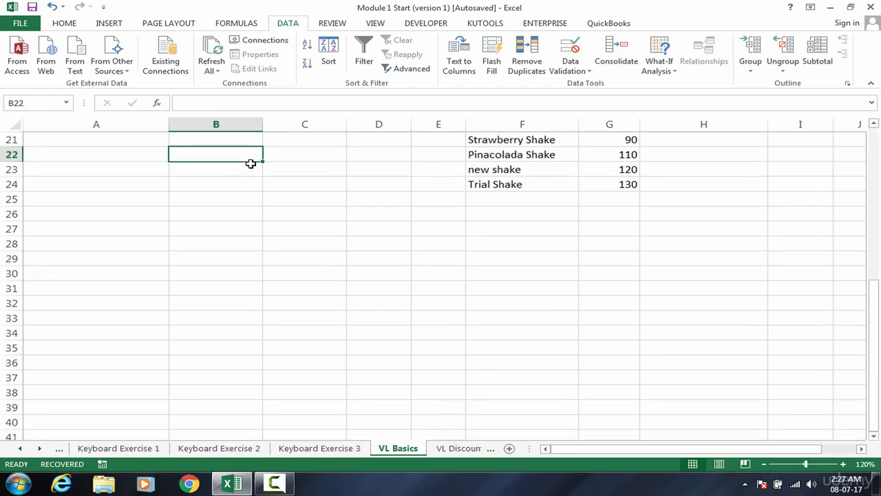
drag(873, 383, 873, 375)
click(230, 155)
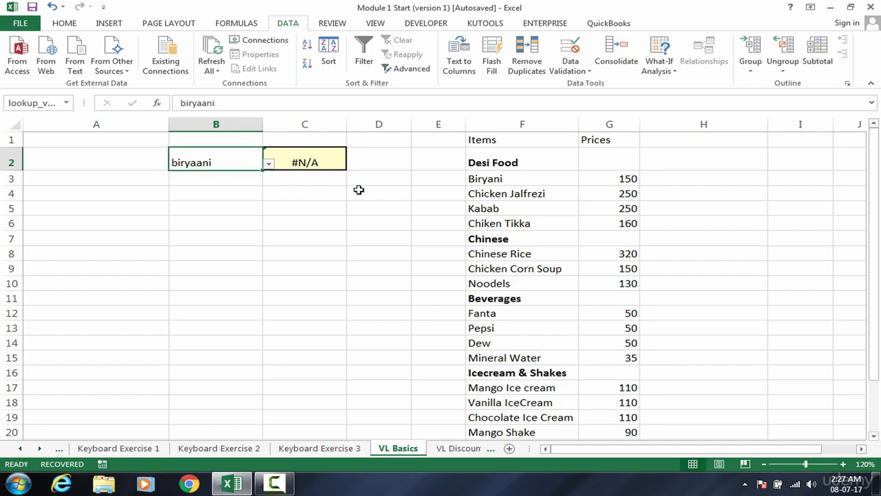
text(shaj)
key(BackSpace)
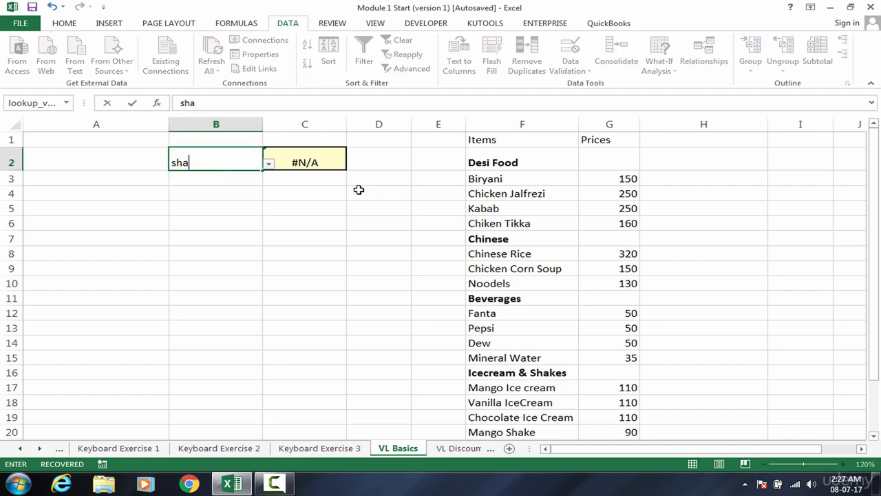
text(ke)
key(Return)
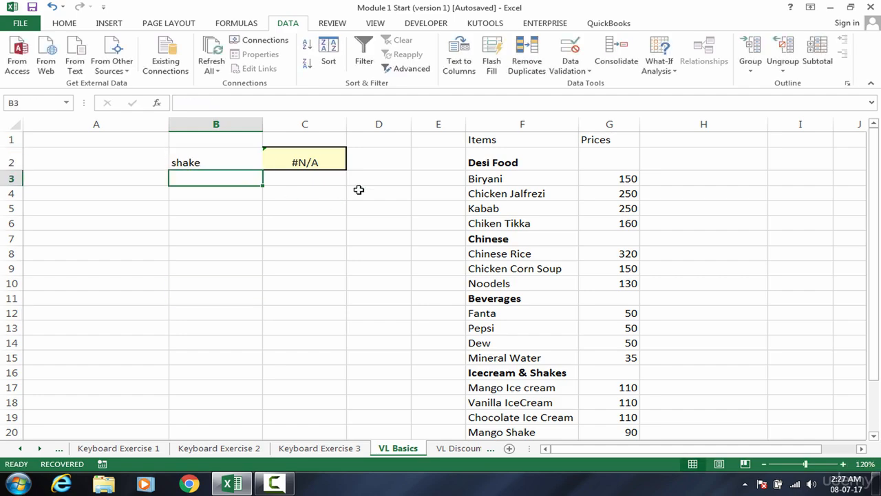
Check the items offered by the drop-down list in cell B2 without choosing one
click(254, 167)
click(268, 164)
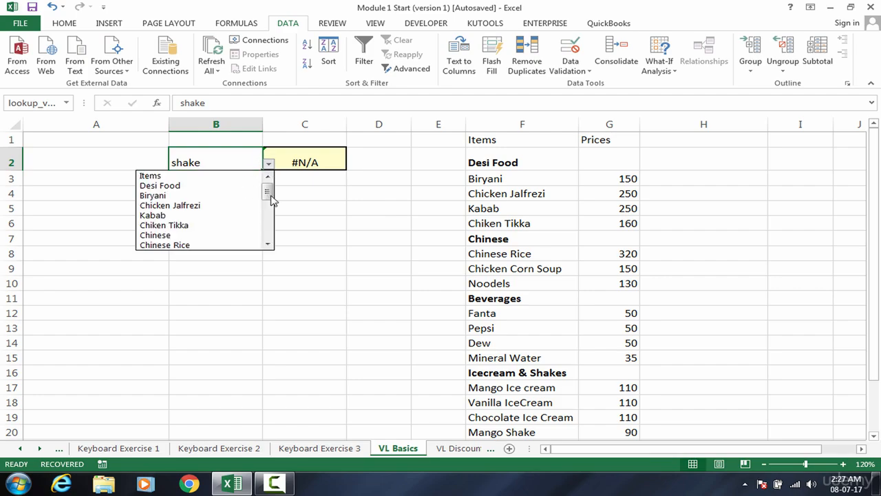
click(252, 165)
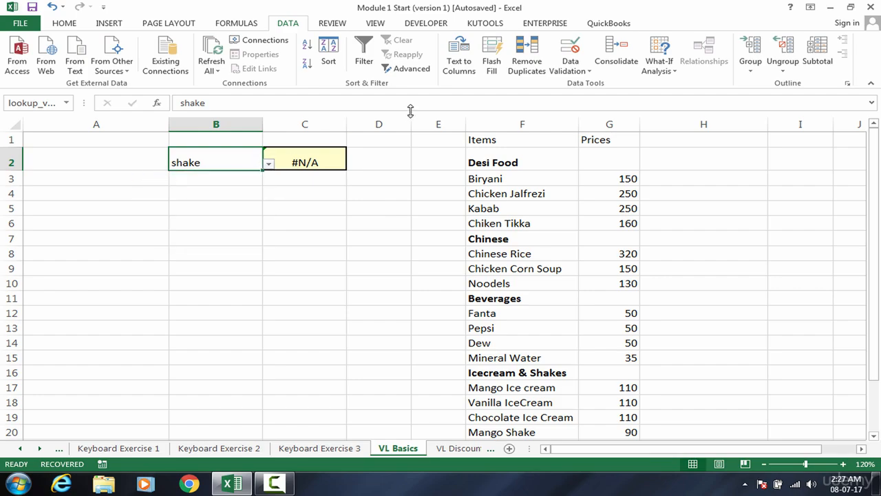
Open the data validation rule of cell B2 and review its allowed type, input message and error alert settings
click(571, 45)
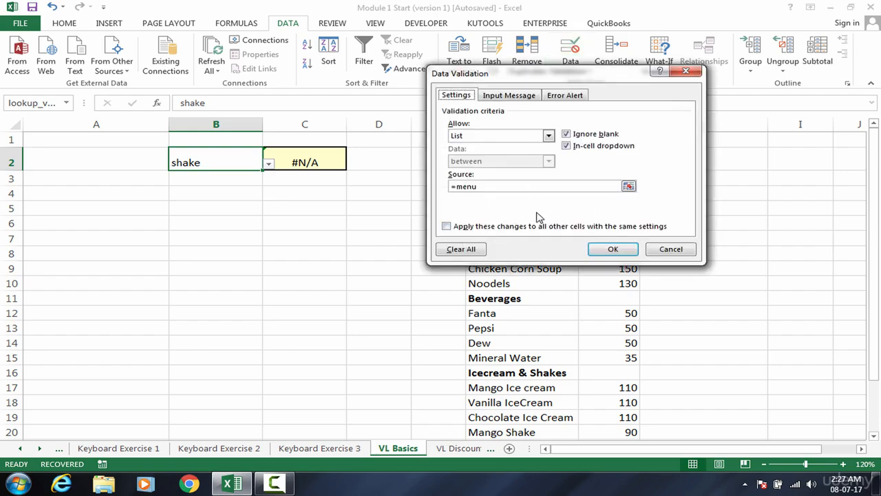
click(548, 136)
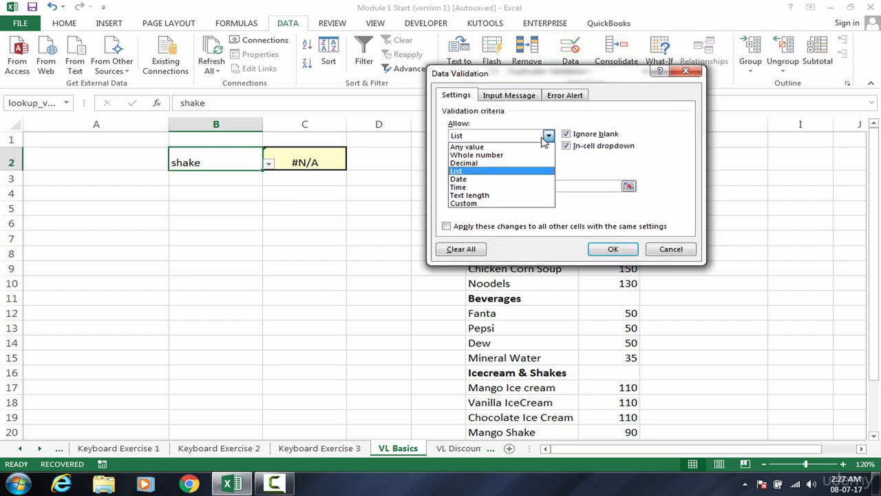
click(545, 138)
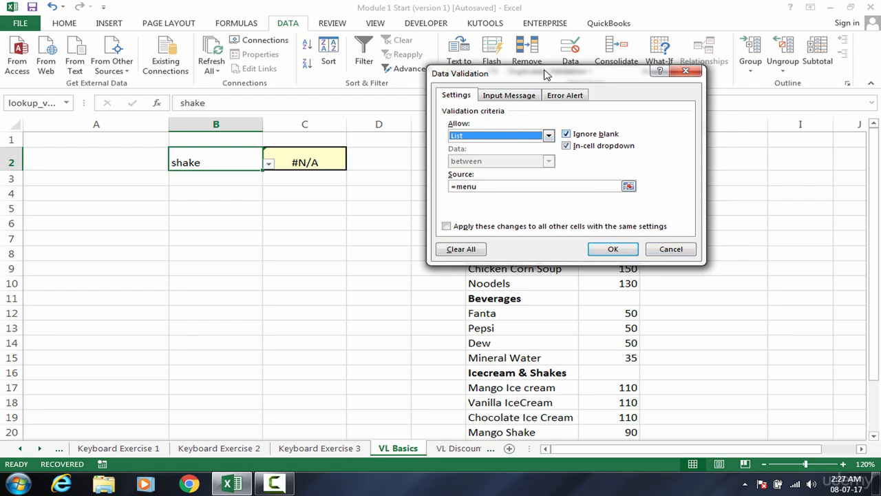
click(523, 98)
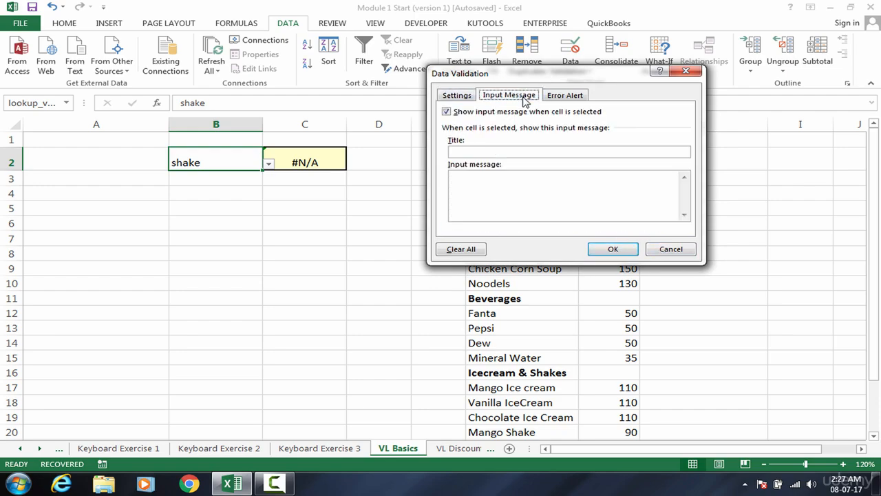
click(566, 98)
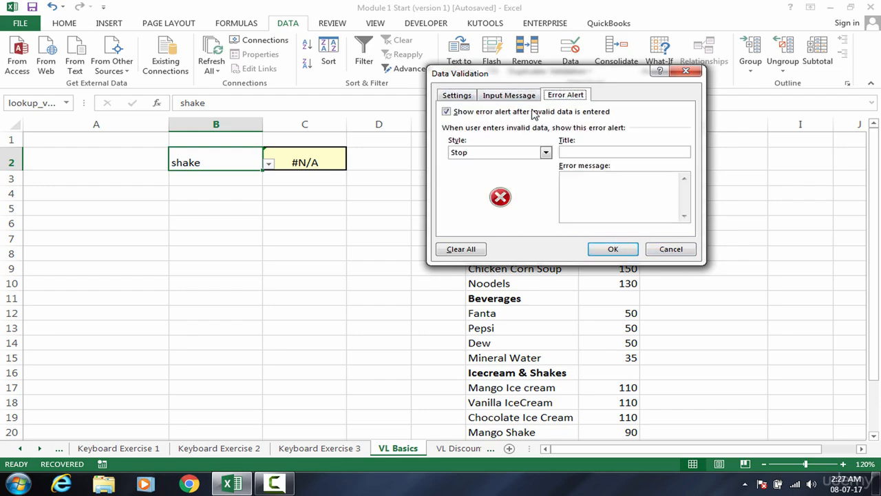
click(577, 152)
click(454, 98)
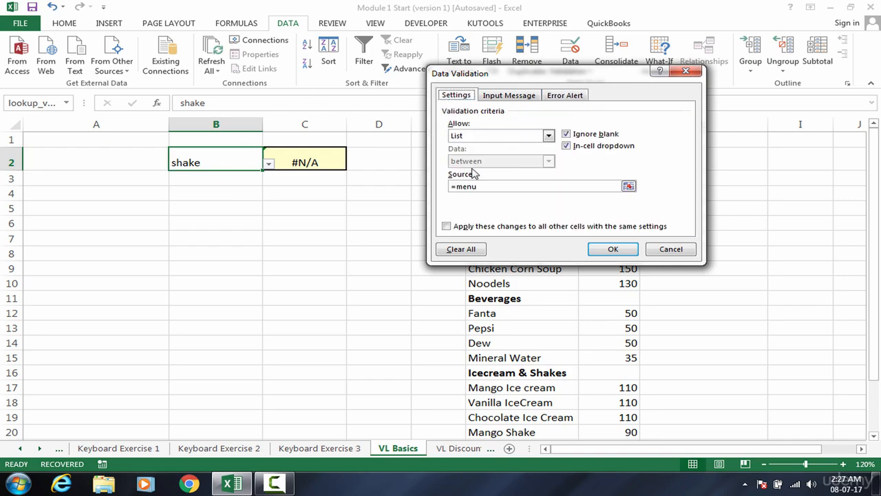
Give B2's validation rule an error alert titled caution with the message invalid data, and apply it
click(576, 97)
click(579, 153)
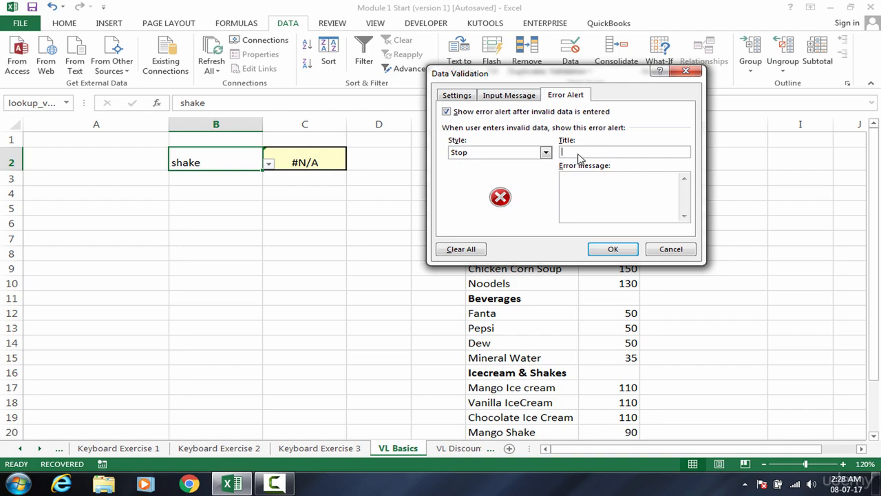
text(caution)
click(597, 201)
text(invalid data)
click(613, 249)
Enter mango in cell B2 to test the error alert, and reselect the cell
click(269, 189)
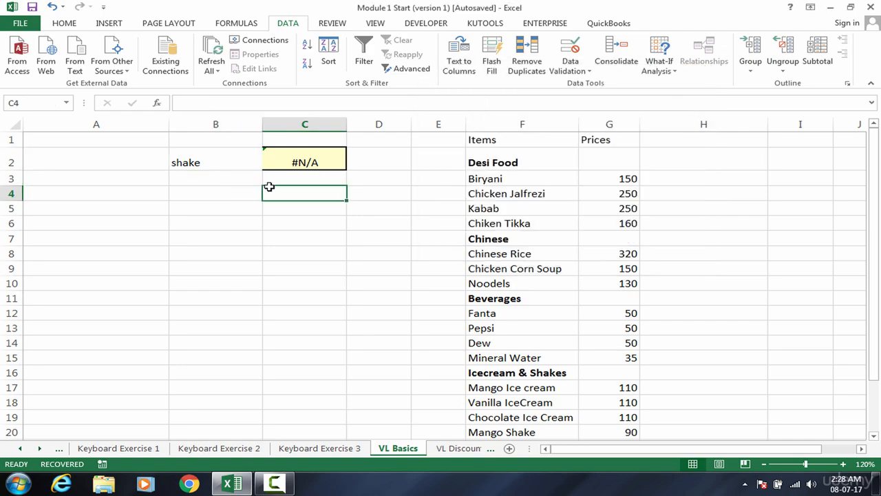
click(232, 155)
text(mango)
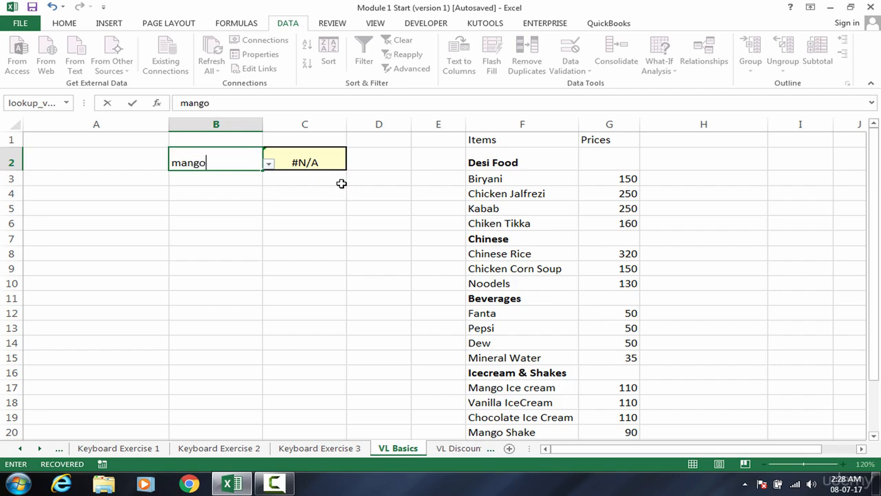
key(Return)
click(242, 164)
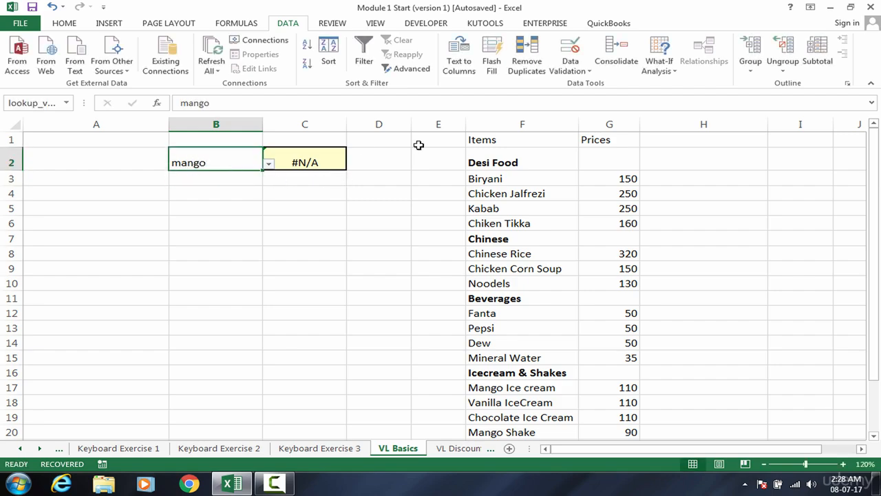
Recheck the error alert settings of B2's validation rule and close them without changes
click(565, 46)
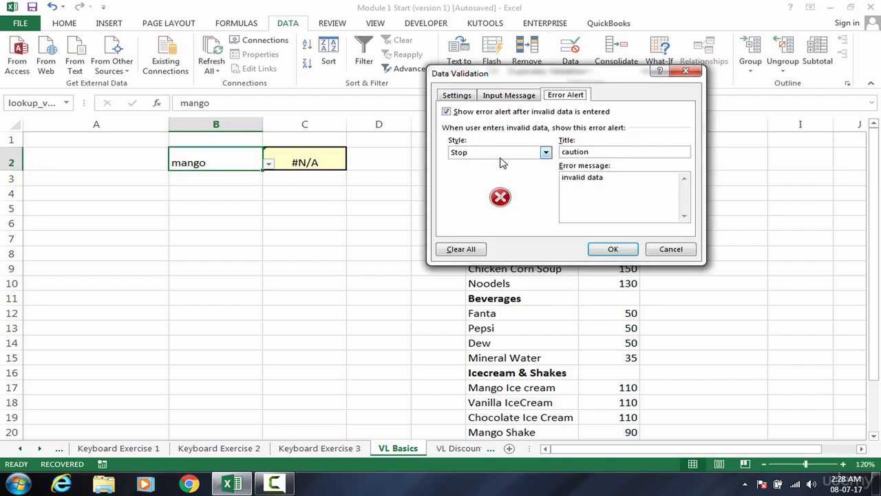
click(662, 252)
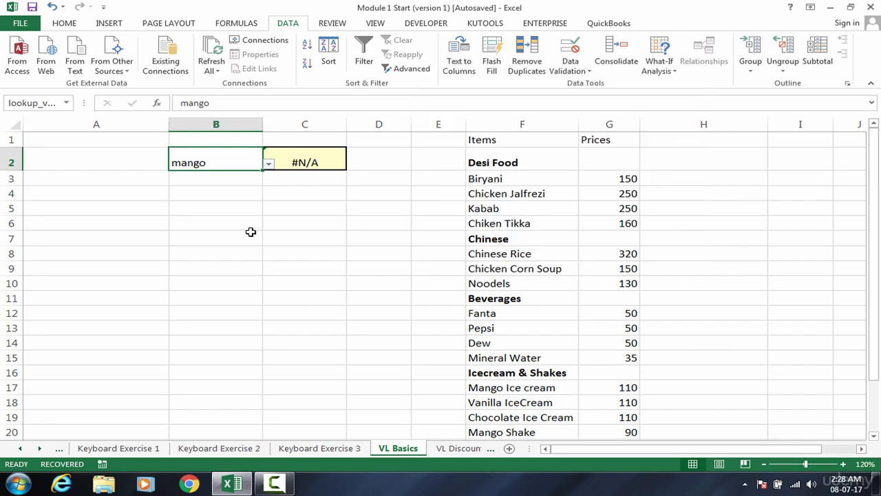
click(253, 223)
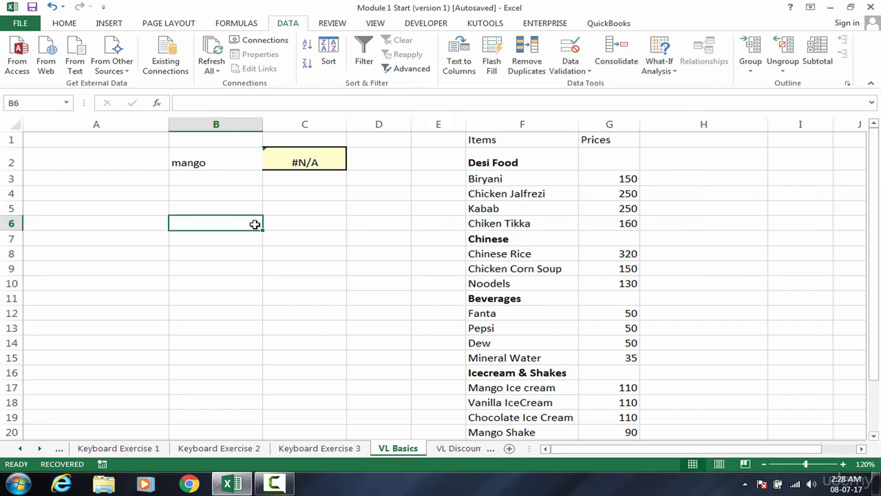
click(224, 154)
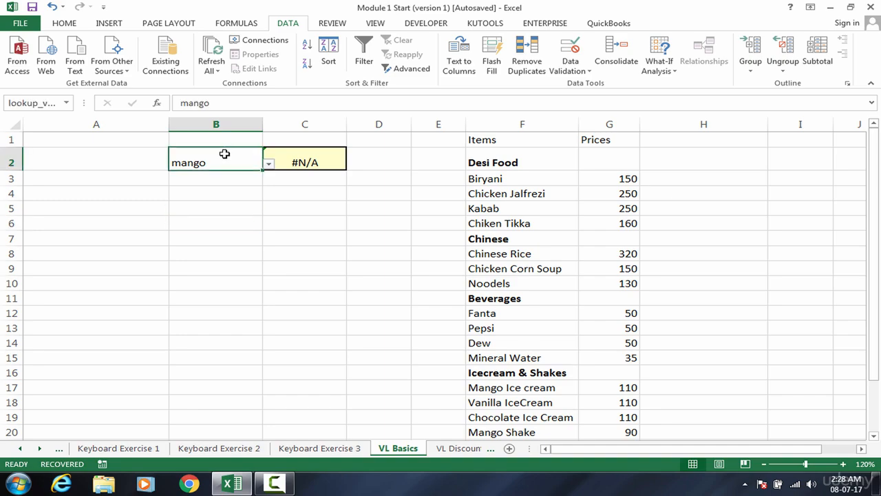